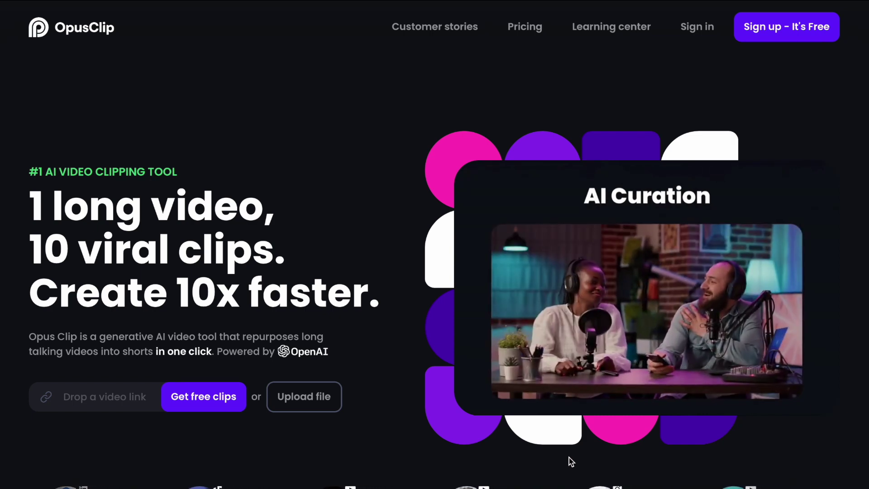
Scroll down through the OpusClip landing page's feature sections
{"action": "scroll", "coordinate": [484, 431], "scroll_direction": "down", "scroll_amount": 10}
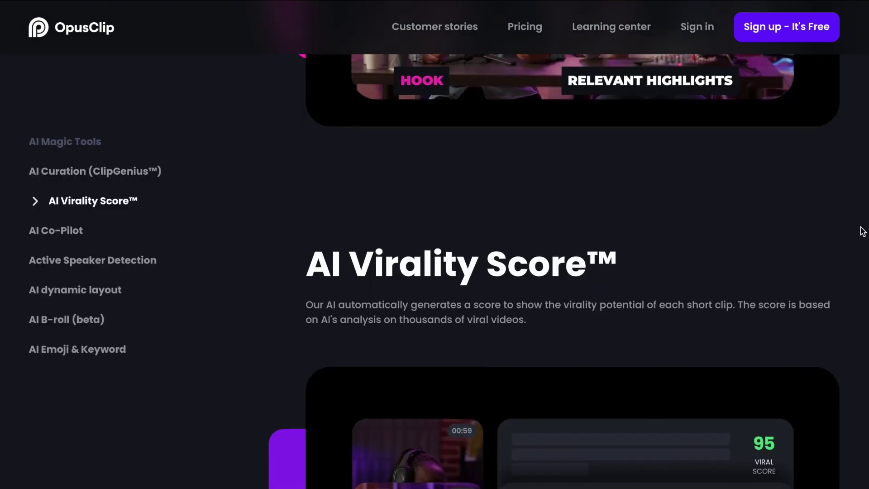
{"action": "scroll", "coordinate": [862, 231], "scroll_direction": "down", "scroll_amount": 12}
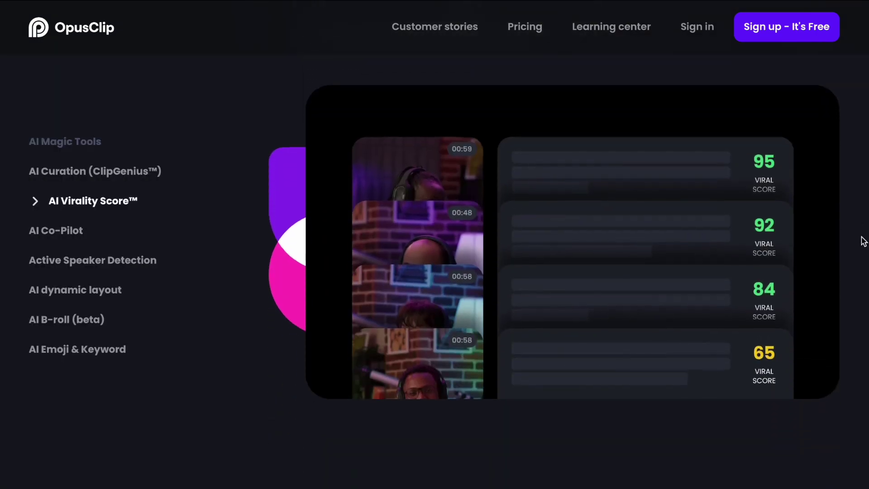
{"action": "scroll", "coordinate": [863, 241], "scroll_direction": "down", "scroll_amount": 12}
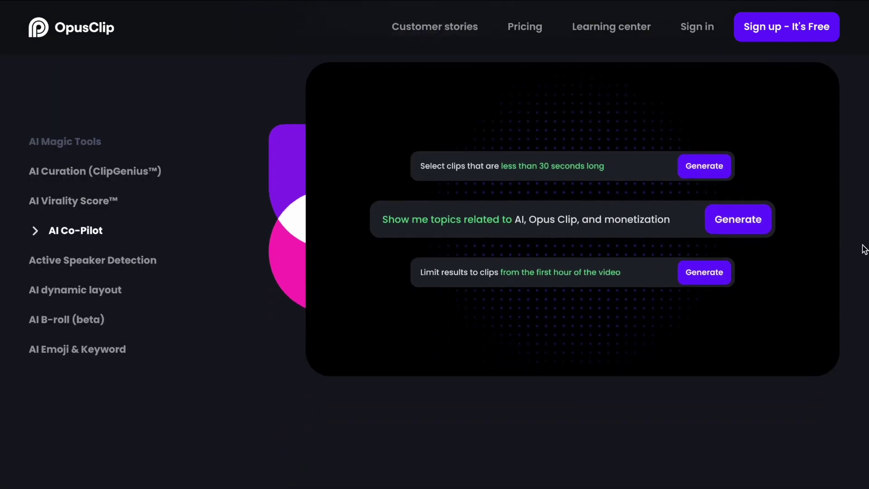
{"action": "scroll", "coordinate": [864, 257], "scroll_direction": "down", "scroll_amount": 12}
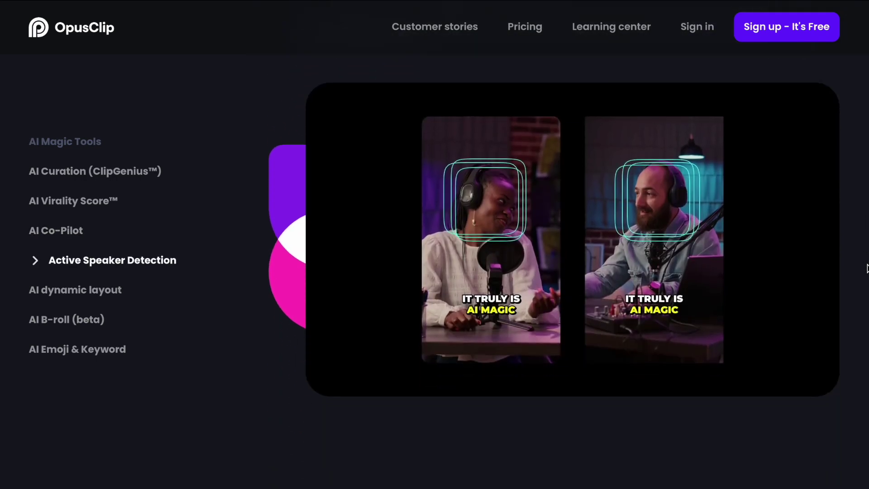
{"action": "scroll", "coordinate": [867, 268], "scroll_direction": "down", "scroll_amount": 12}
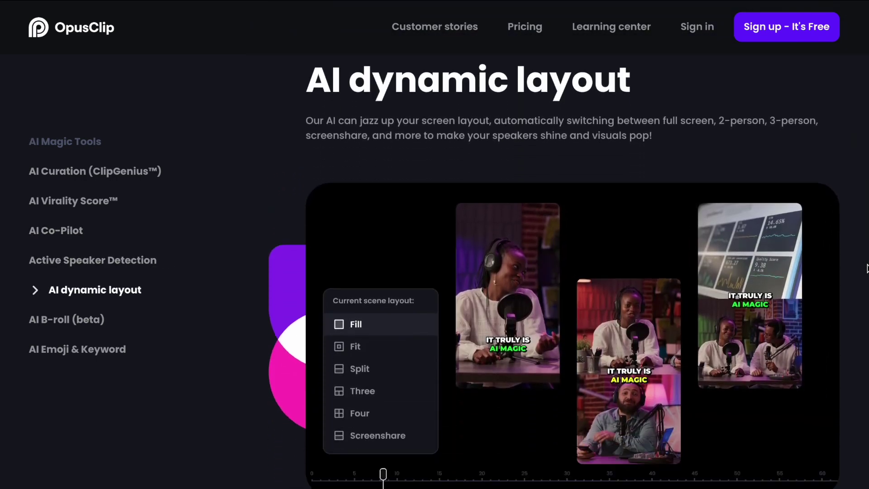
{"action": "scroll", "coordinate": [866, 267], "scroll_direction": "down", "scroll_amount": 3}
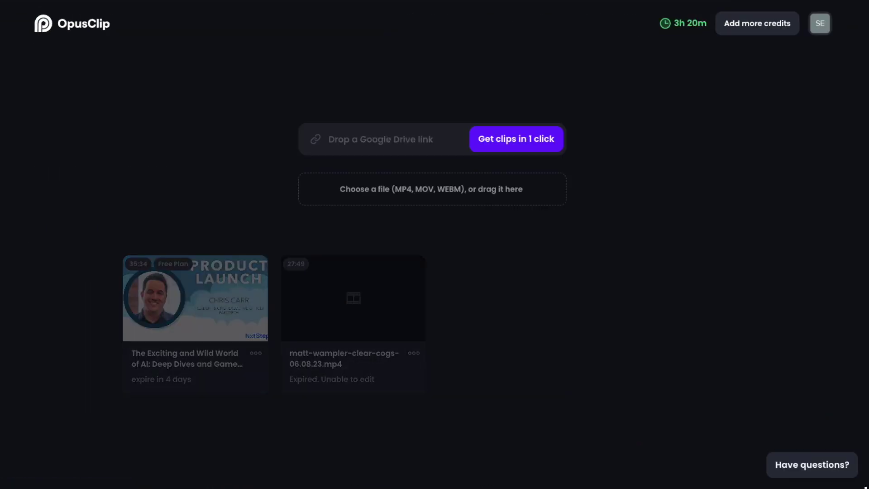
Paste the YouTube video link into the link field and submit it with default settings
{"action": "left_click", "coordinate": [343, 142]}
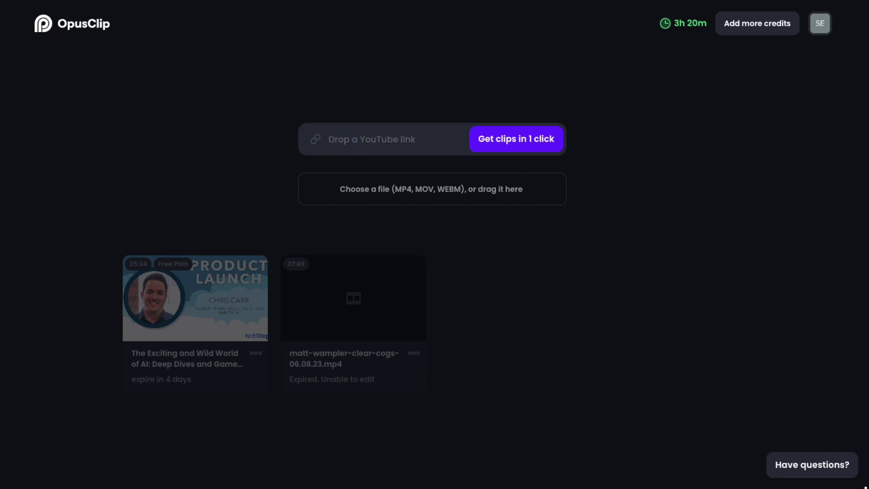
{"action": "type", "text": "https://youtu.be/0y7QrtAV7BE"}
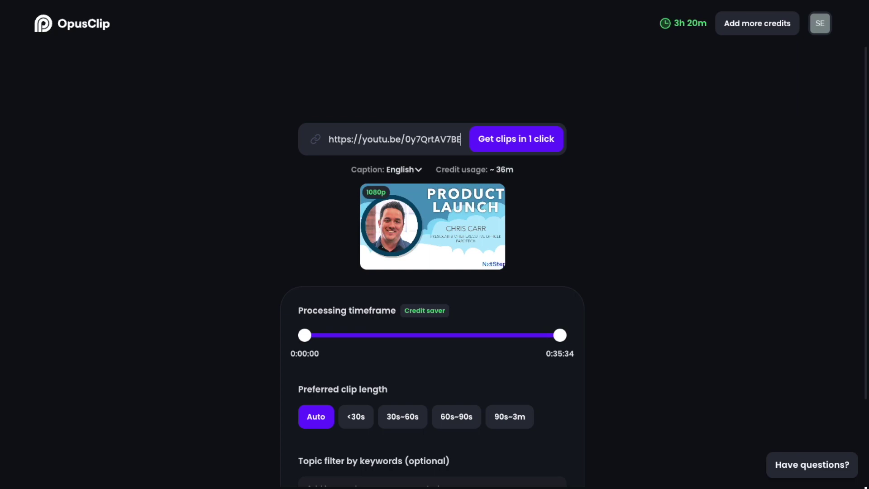
{"action": "scroll", "coordinate": [434, 267], "scroll_direction": "down", "scroll_amount": 3}
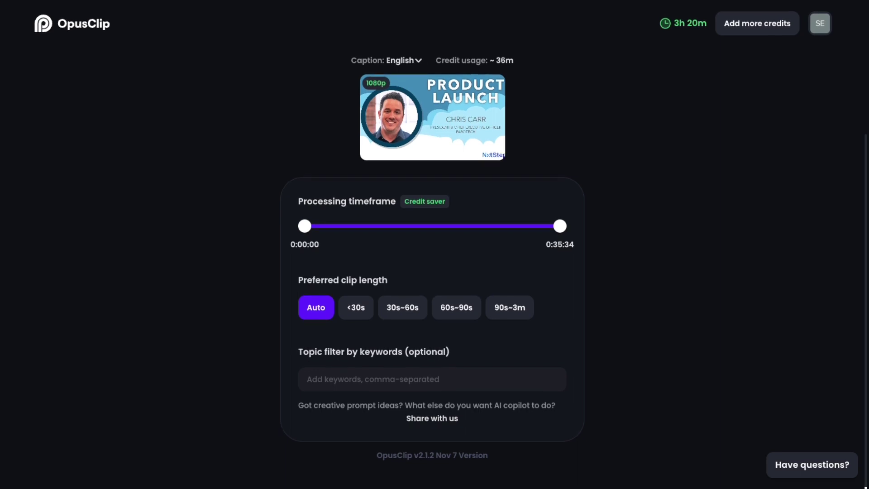
{"action": "scroll", "coordinate": [434, 267], "scroll_direction": "up", "scroll_amount": 3}
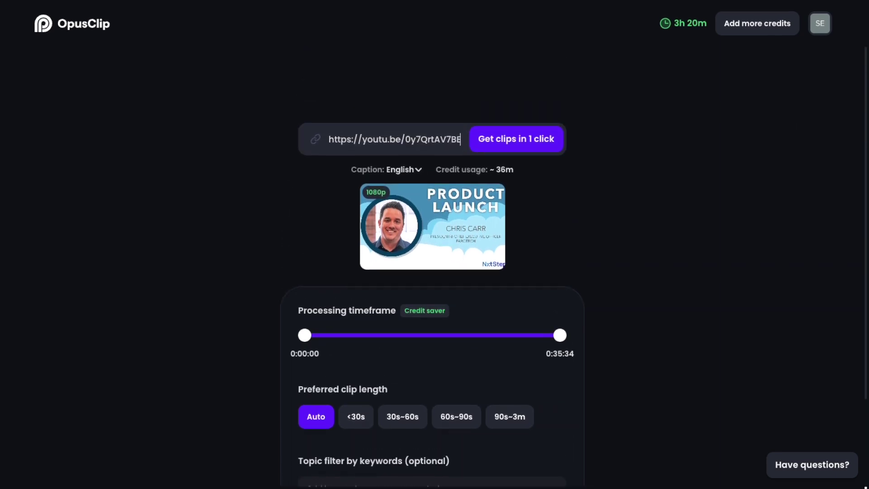
{"action": "key", "text": "Return"}
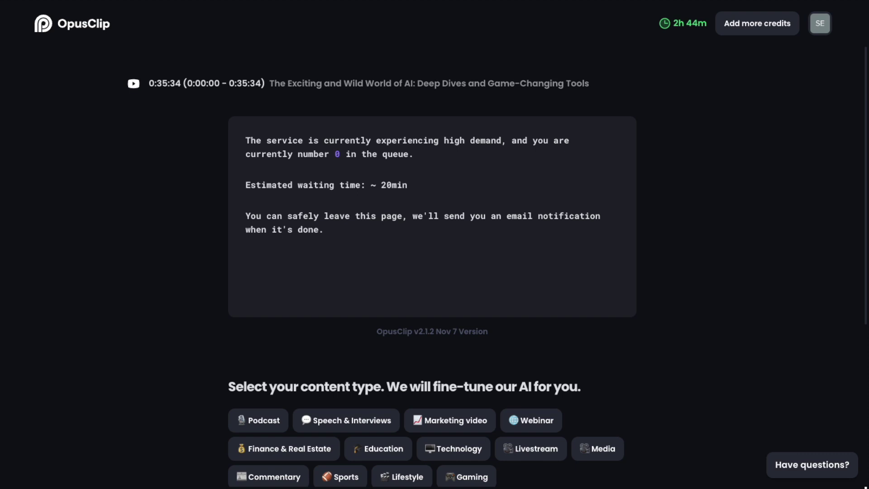
{"action": "scroll", "coordinate": [432, 271], "scroll_direction": "down", "scroll_amount": 5}
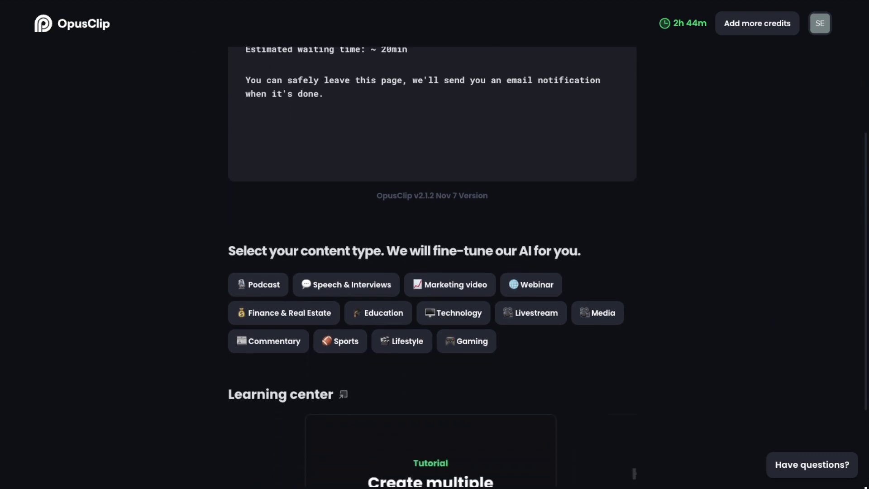
{"action": "scroll", "coordinate": [432, 272], "scroll_direction": "down", "scroll_amount": 1}
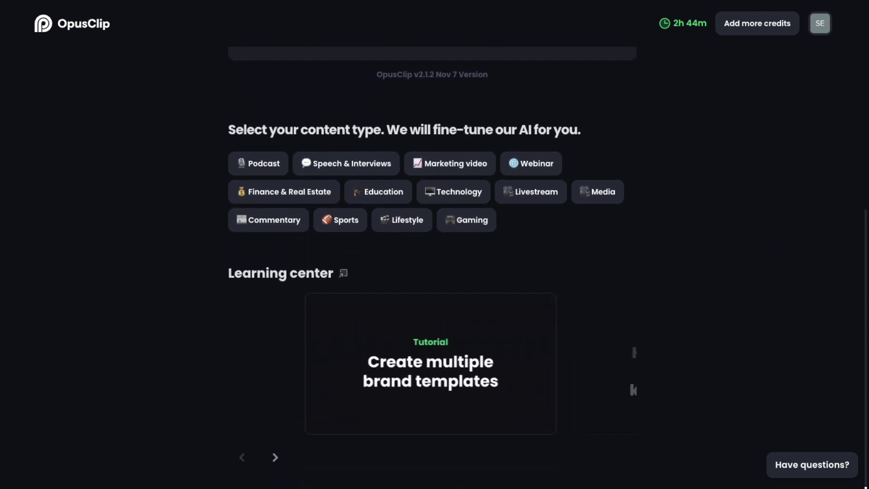
{"action": "scroll", "coordinate": [432, 272], "scroll_direction": "up", "scroll_amount": 5}
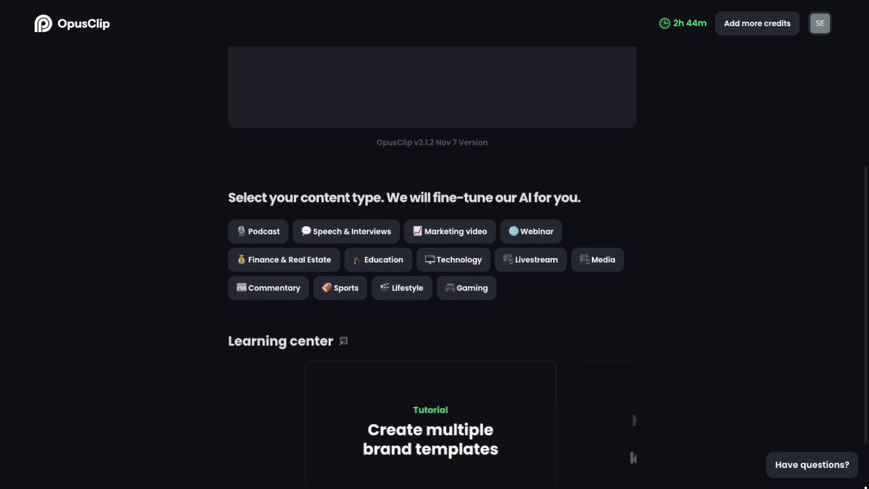
{"action": "scroll", "coordinate": [432, 271], "scroll_direction": "up", "scroll_amount": 1}
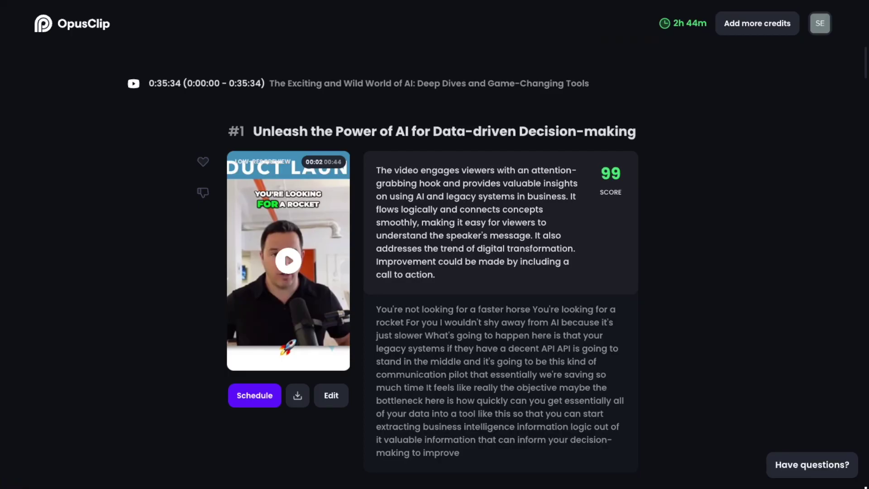
Scroll down the ranked clips from 99 to 83, then back up to clip #1
{"action": "scroll", "coordinate": [432, 267], "scroll_direction": "down", "scroll_amount": 7}
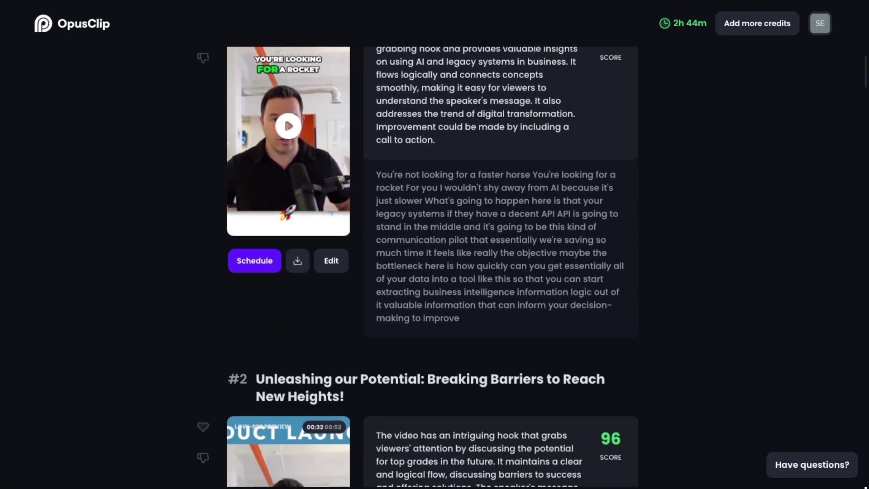
{"action": "scroll", "coordinate": [432, 267], "scroll_direction": "down", "scroll_amount": 7}
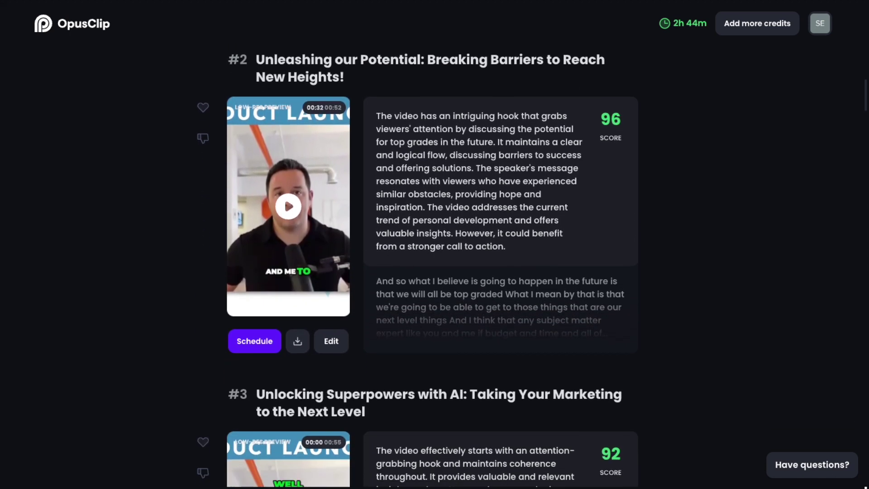
{"action": "scroll", "coordinate": [432, 267], "scroll_direction": "down", "scroll_amount": 6}
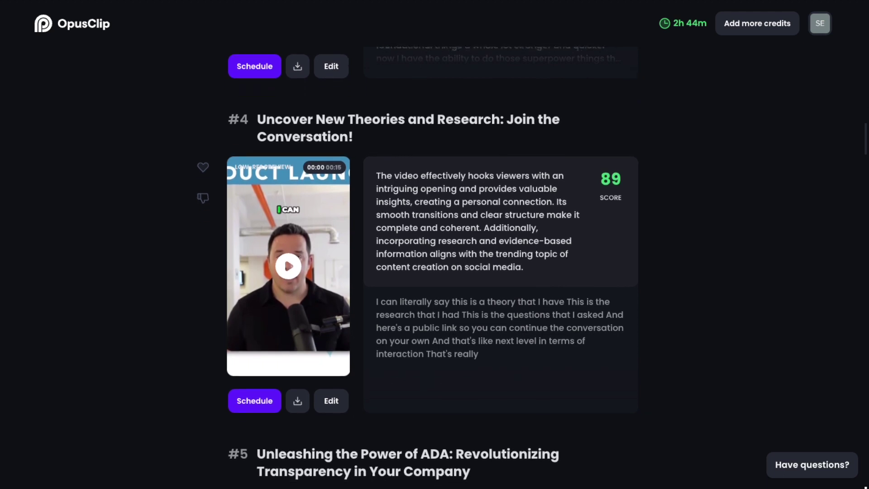
{"action": "scroll", "coordinate": [432, 267], "scroll_direction": "down", "scroll_amount": 2}
{"action": "scroll", "coordinate": [432, 267], "scroll_direction": "down", "scroll_amount": 3}
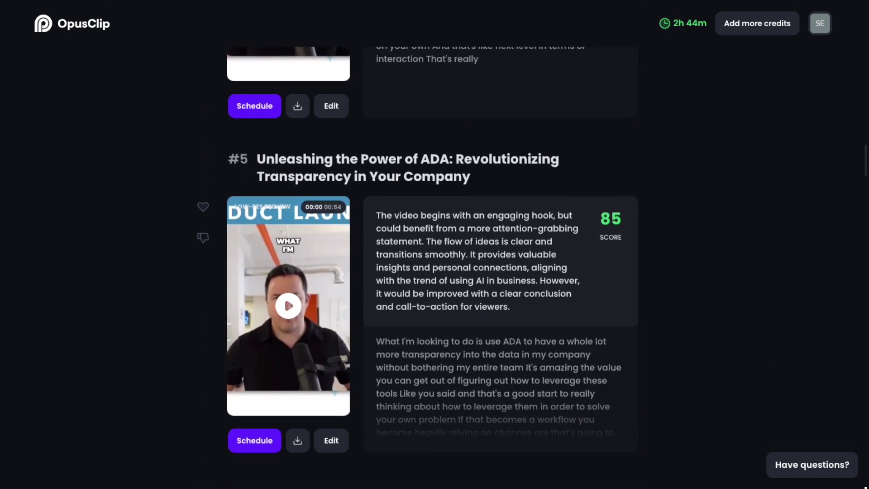
{"action": "scroll", "coordinate": [432, 267], "scroll_direction": "down", "scroll_amount": 2}
{"action": "scroll", "coordinate": [432, 267], "scroll_direction": "down", "scroll_amount": 1}
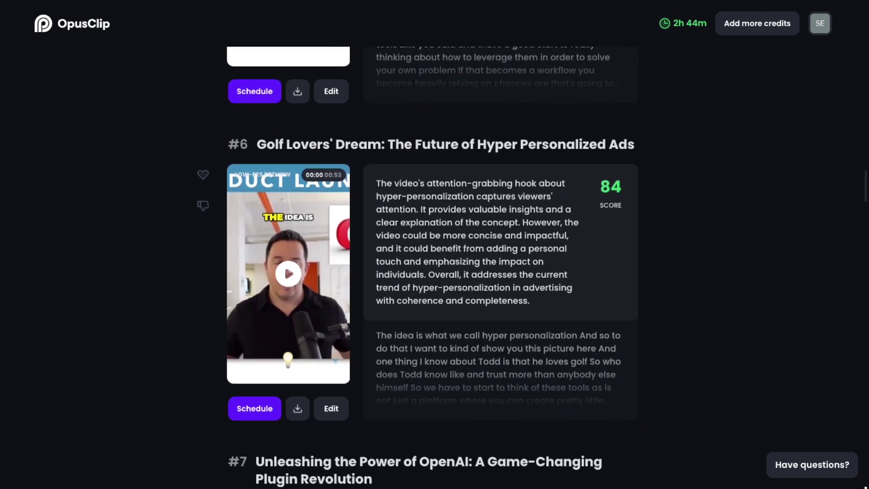
{"action": "scroll", "coordinate": [432, 267], "scroll_direction": "down", "scroll_amount": 1}
{"action": "scroll", "coordinate": [432, 267], "scroll_direction": "down", "scroll_amount": 2}
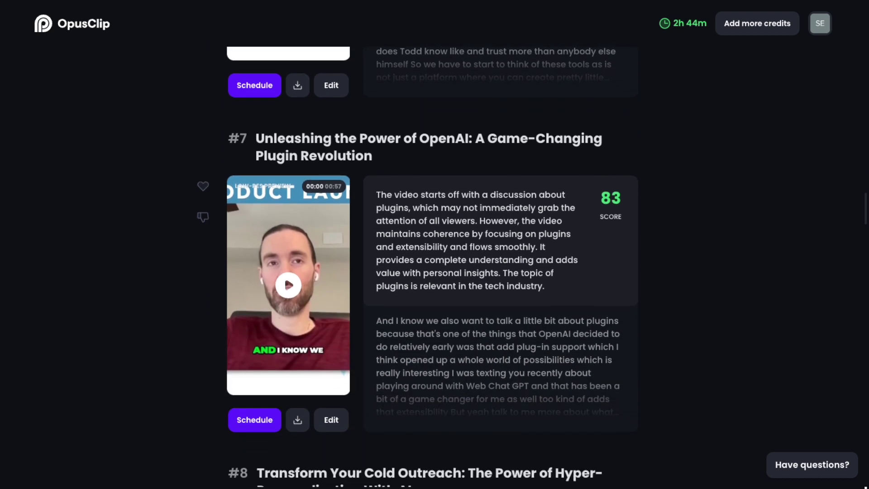
{"action": "scroll", "coordinate": [432, 267], "scroll_direction": "down", "scroll_amount": 2}
{"action": "scroll", "coordinate": [432, 267], "scroll_direction": "down", "scroll_amount": 2}
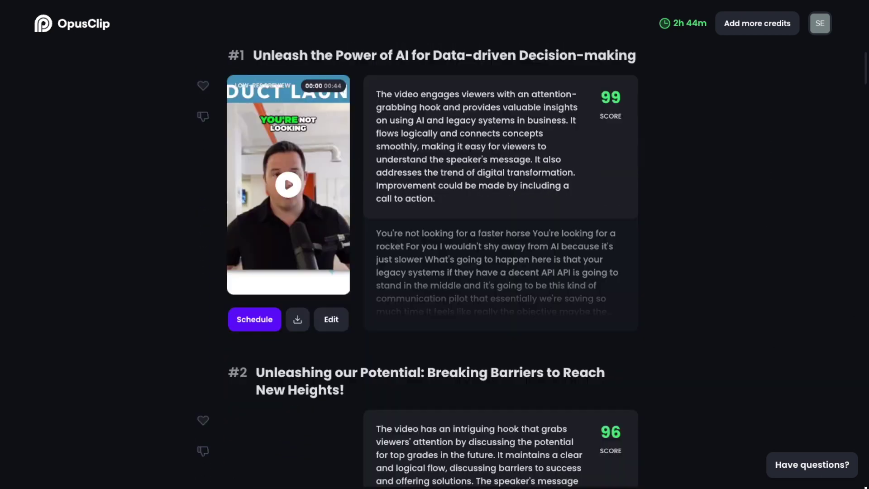
{"action": "scroll", "coordinate": [432, 267], "scroll_direction": "down", "scroll_amount": 10}
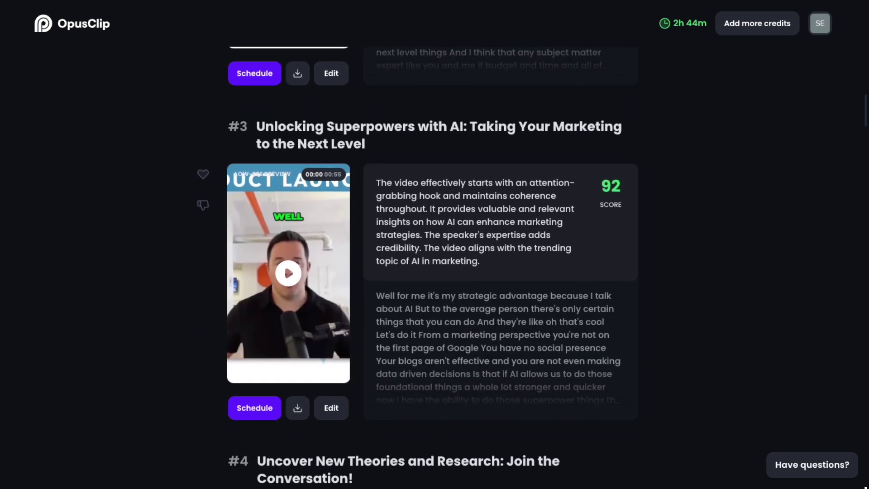
{"action": "scroll", "coordinate": [432, 267], "scroll_direction": "up", "scroll_amount": 4}
{"action": "scroll", "coordinate": [432, 267], "scroll_direction": "up", "scroll_amount": 8}
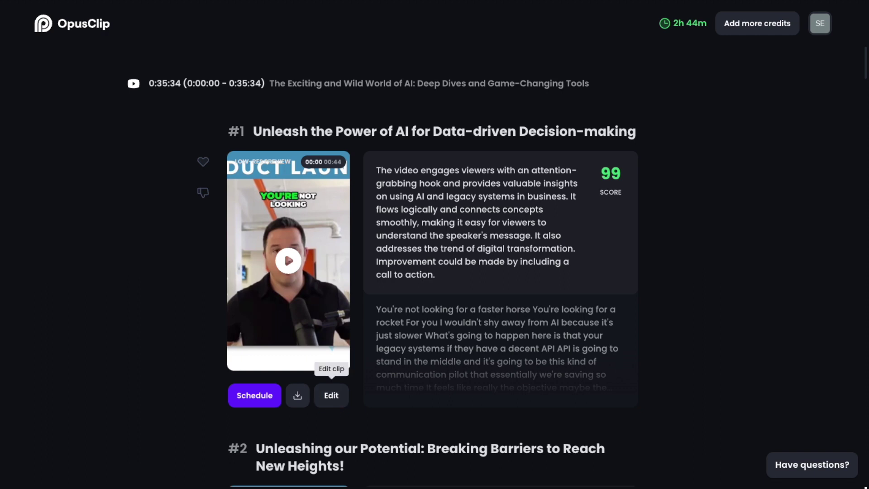
Open clip #1 in the editor and scroll through its caption transcript
{"action": "left_click", "coordinate": [330, 396]}
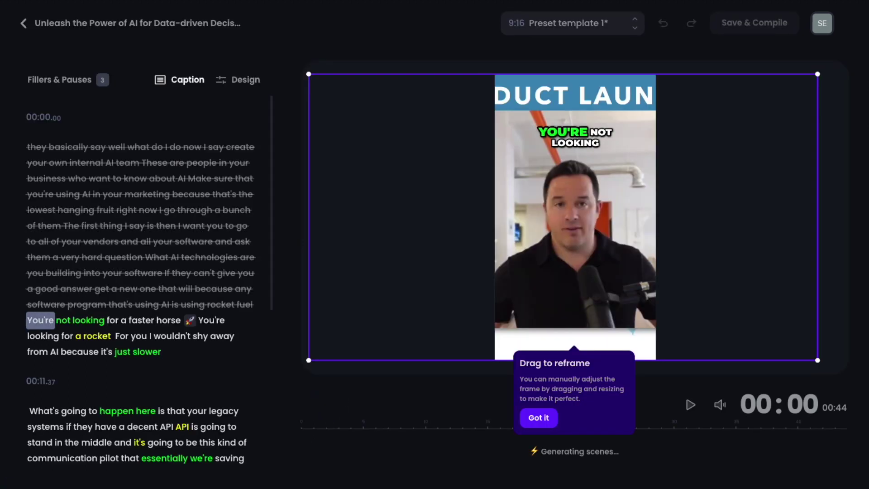
{"action": "scroll", "coordinate": [149, 281], "scroll_direction": "down", "scroll_amount": 10}
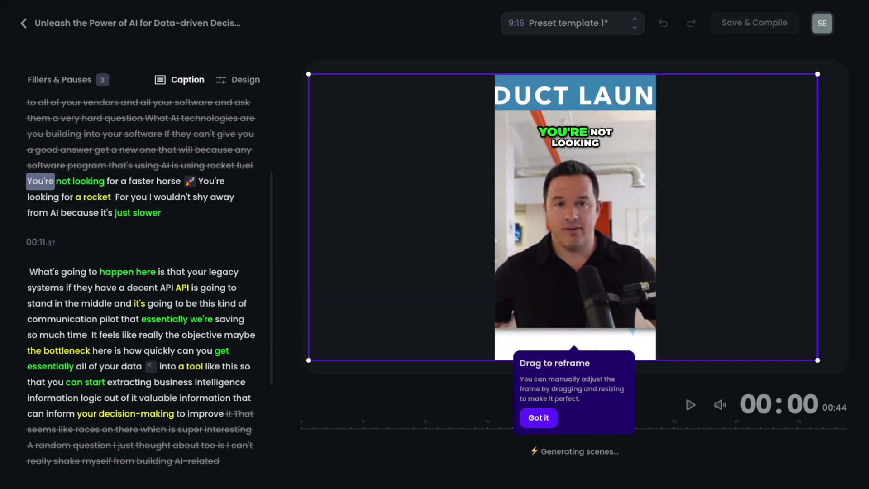